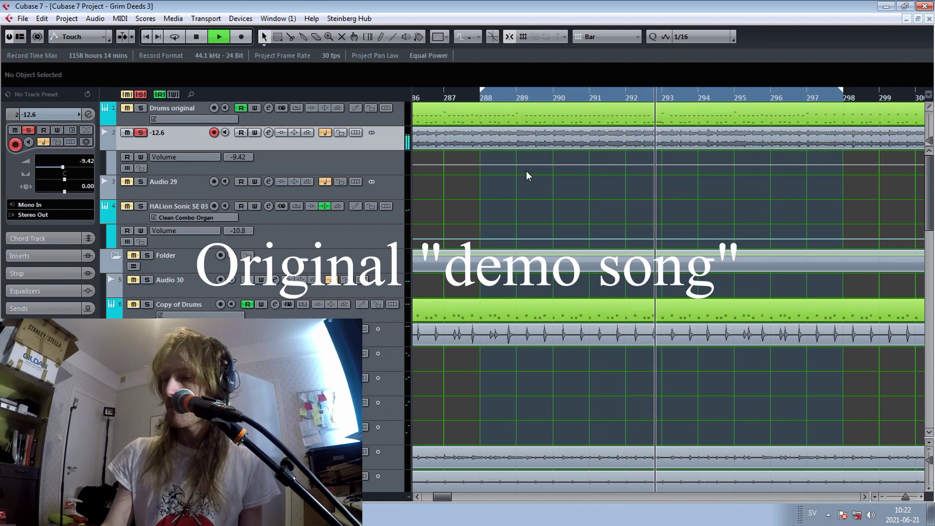
Unsolo the -12.6 track and play the full demo mix from bar 288, then stop
key("space")
left_click(140, 132)
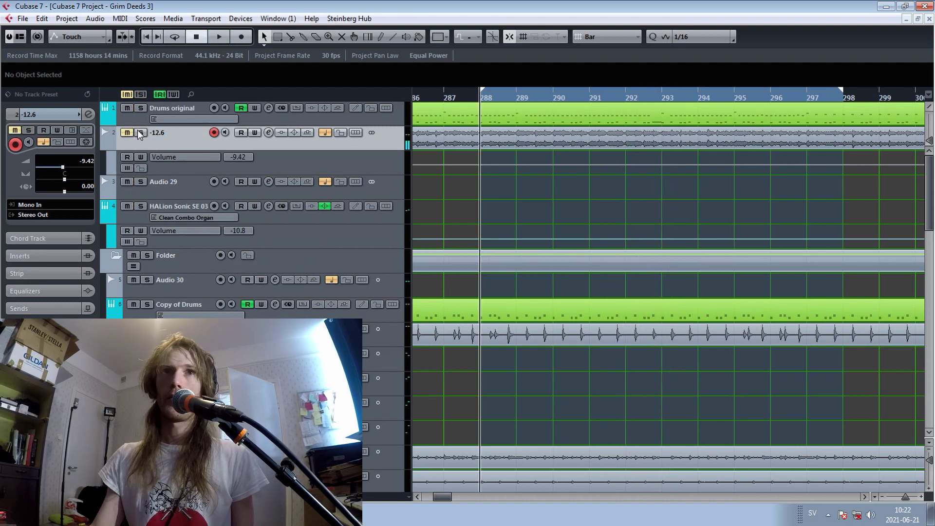
key("space")
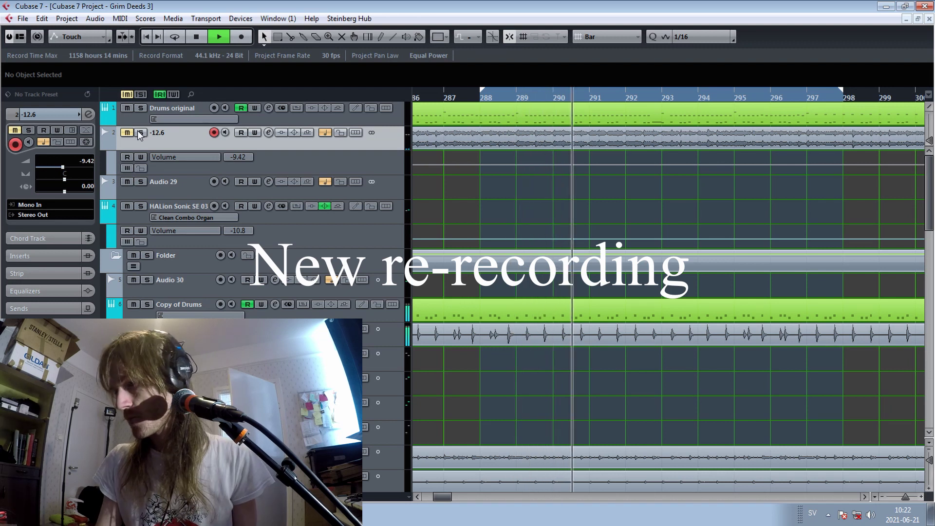
key("space")
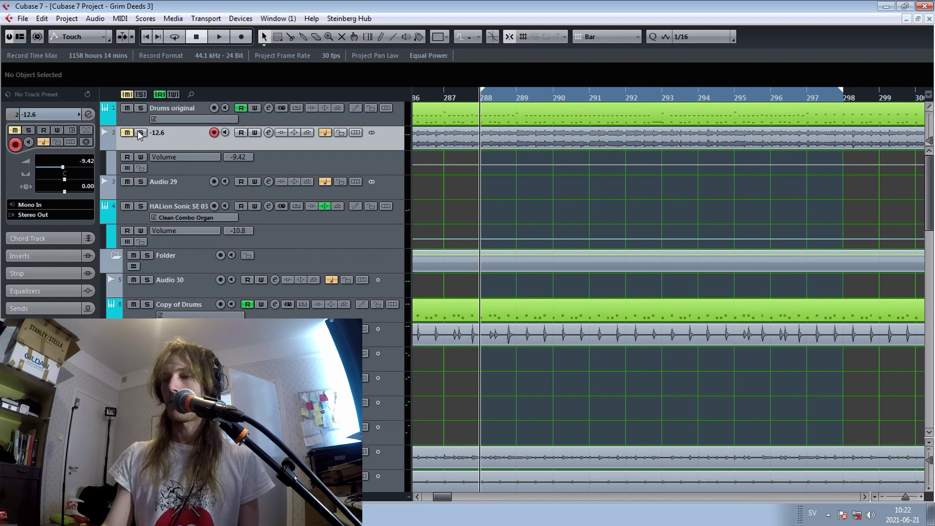
key("space")
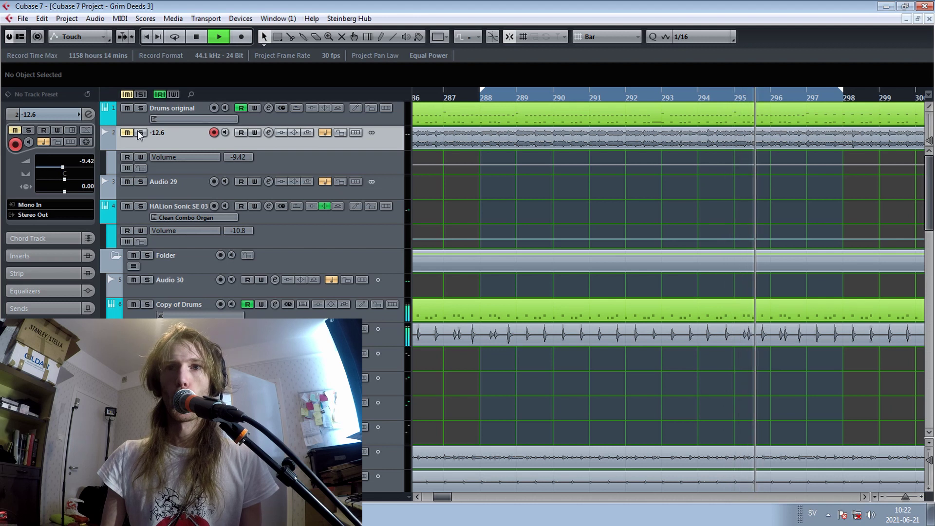
key("space")
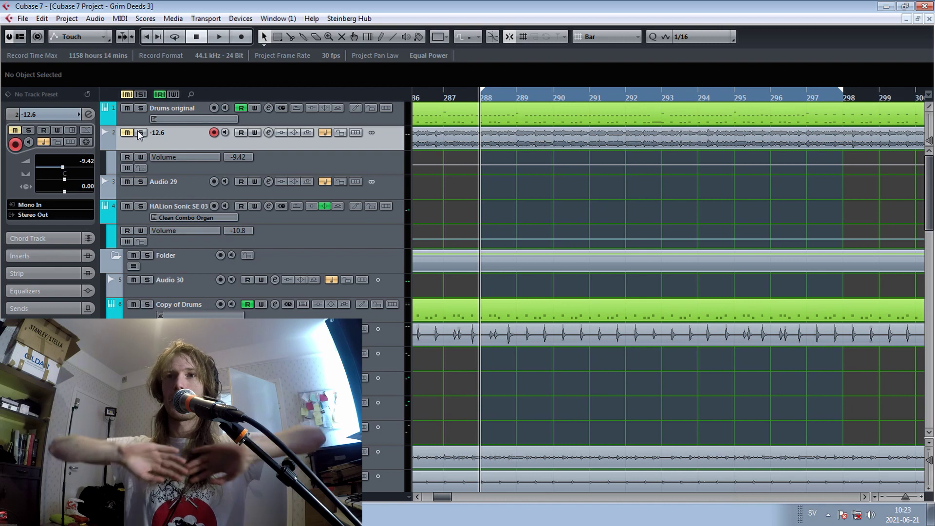
Solo the -12.6 track again and audition it from bar 288
left_click(140, 132)
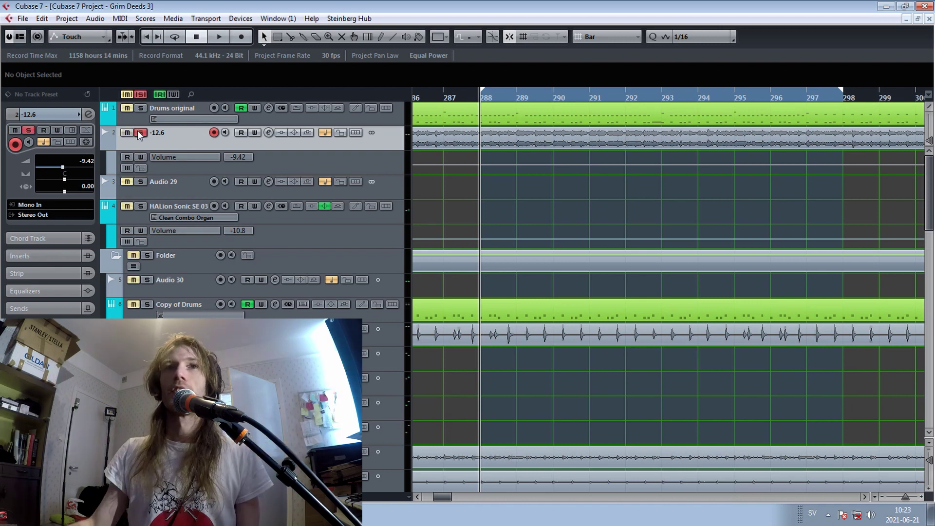
key("space")
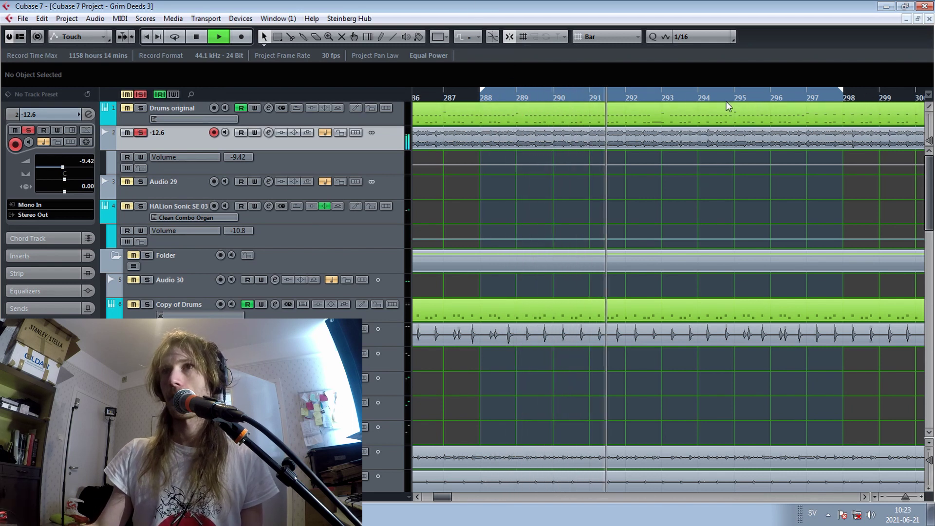
key("space")
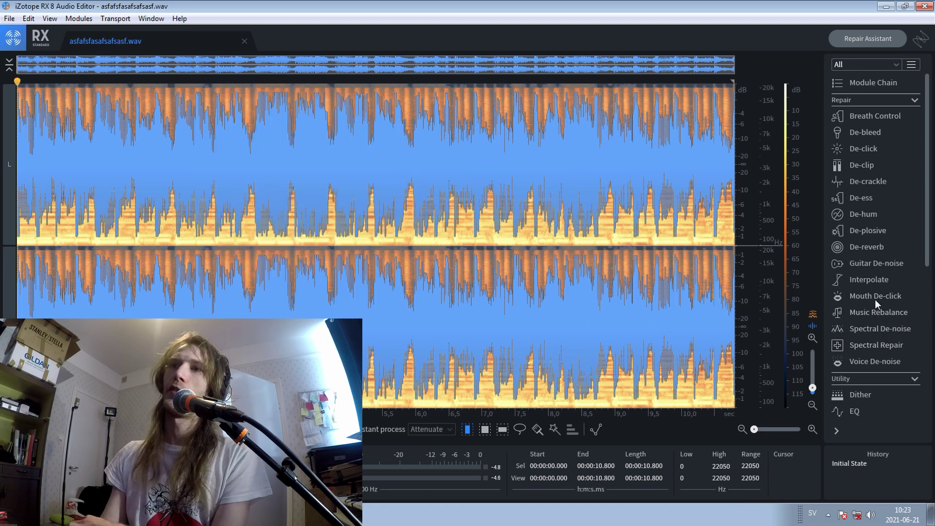
Open Music Rebalance on the demo file and reset the Vocal gain to 0
left_click(870, 314)
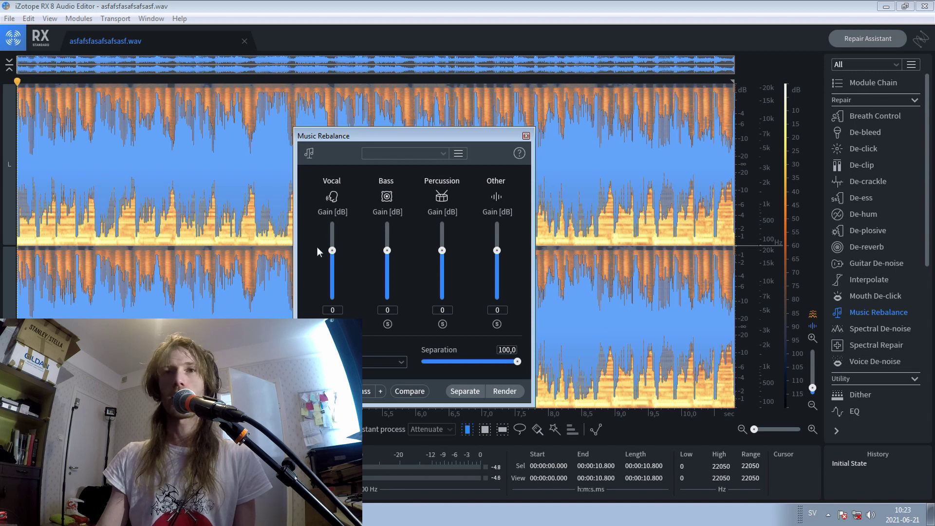
double_click(333, 243)
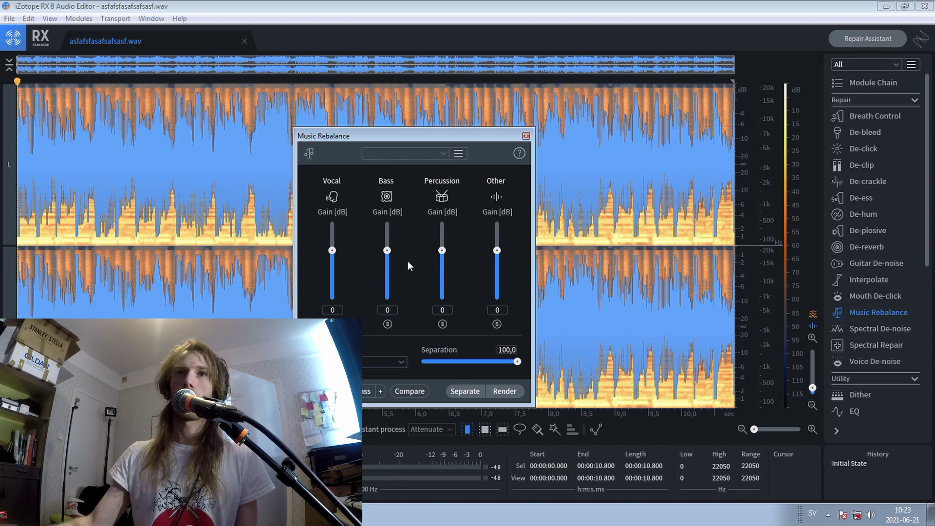
Separate the demo into Vocal 2, Percussion 2, Bass 2 and Other Instruments 2 stems, then view Vocal 2
left_click(472, 391)
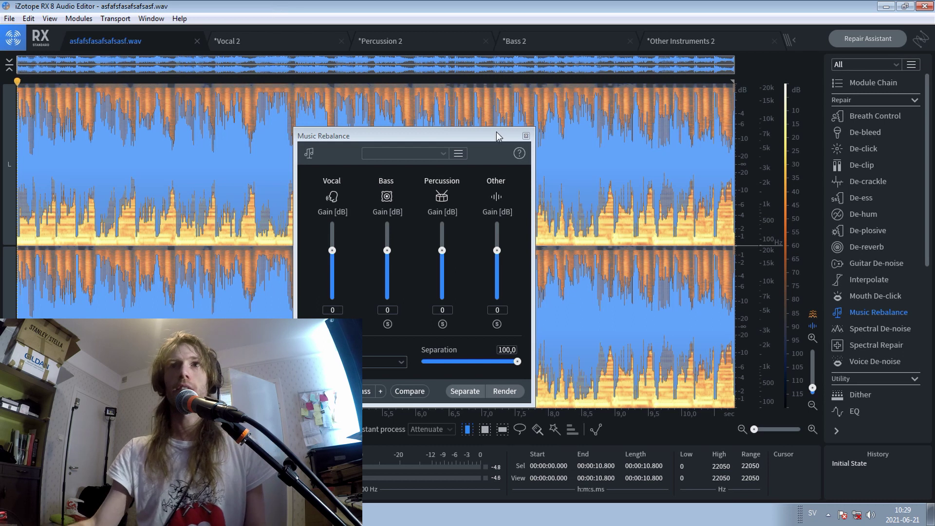
left_click(526, 136)
left_click(278, 41)
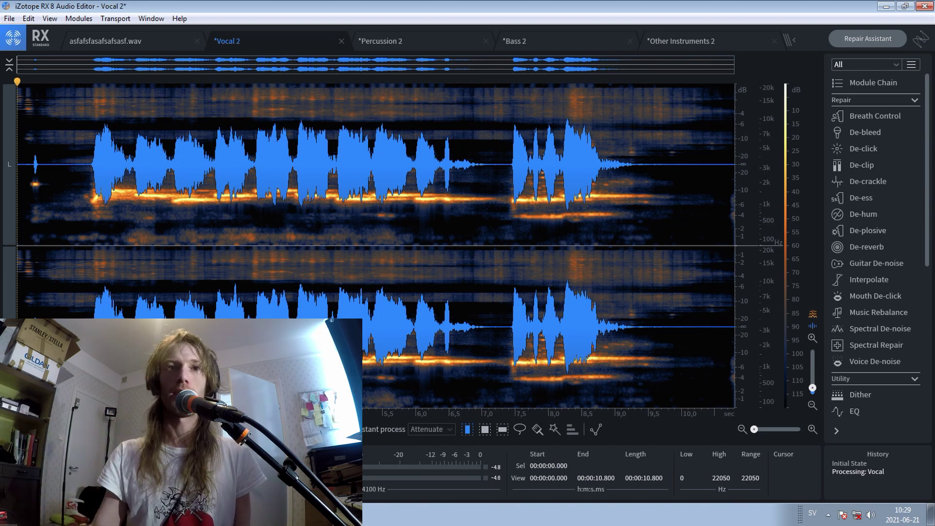
key("space")
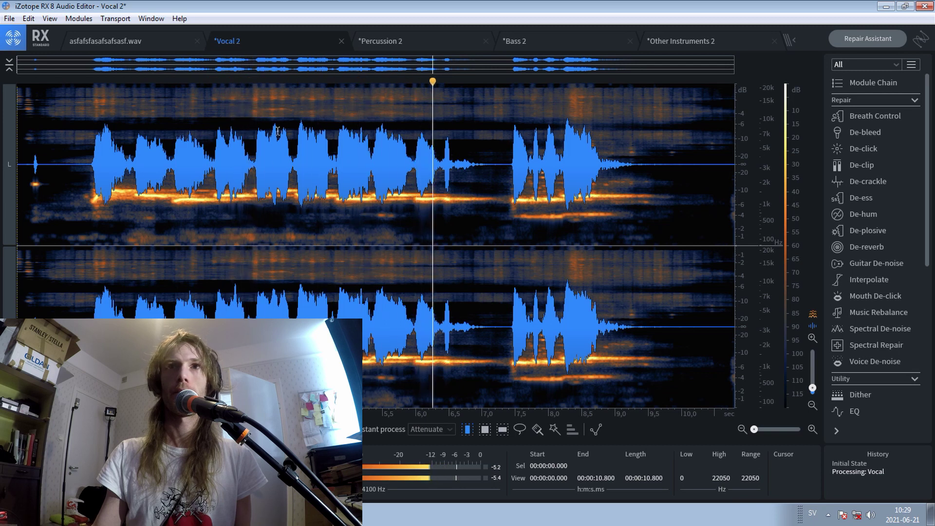
left_click(389, 43)
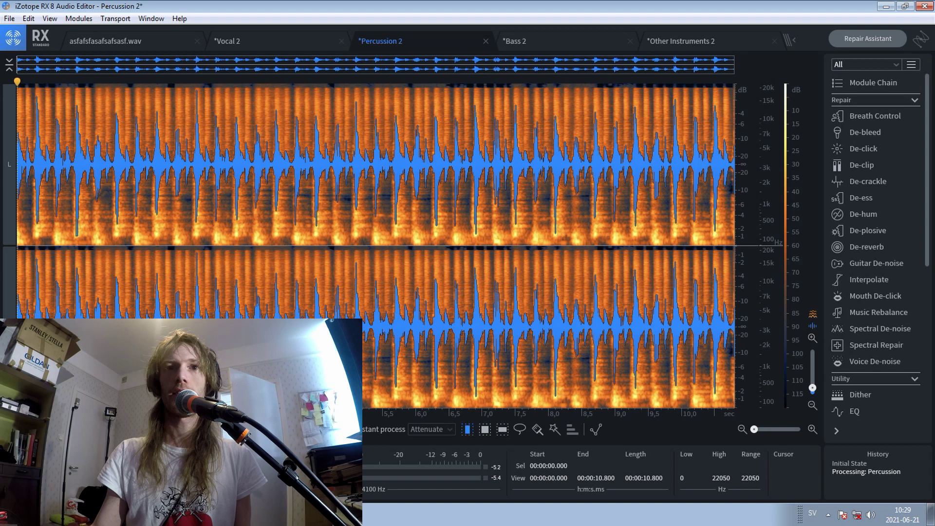
key("space")
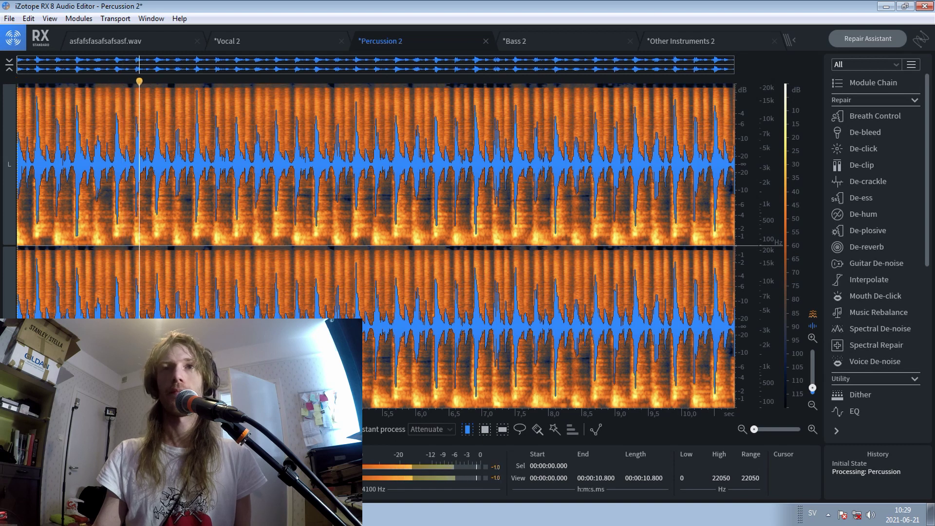
left_click(519, 43)
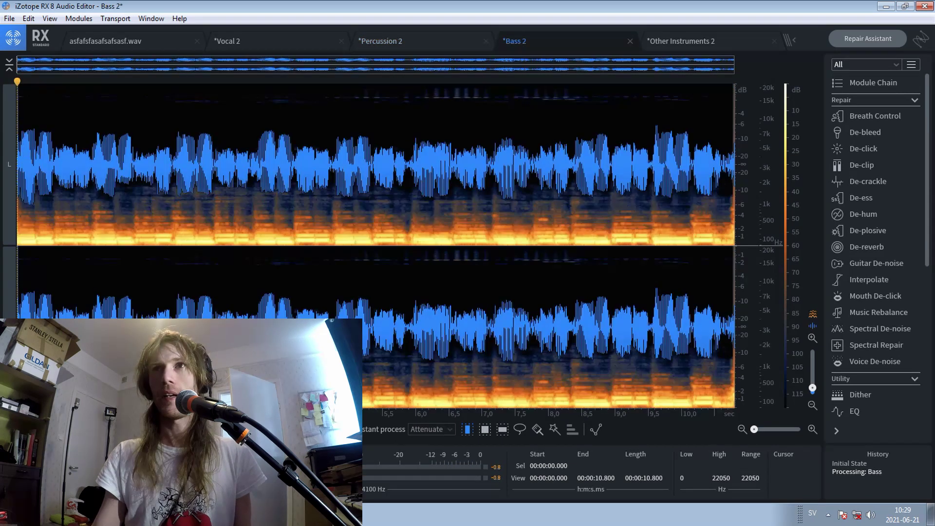
key("space")
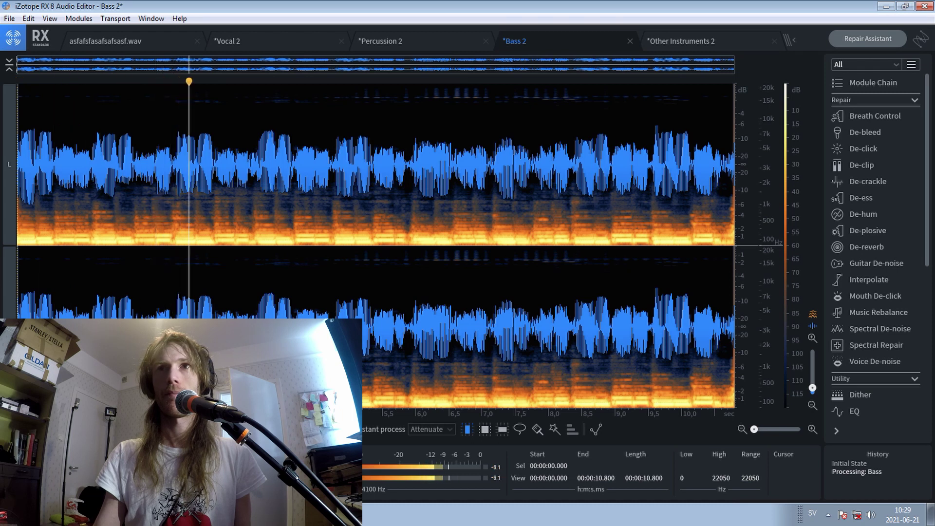
key("space")
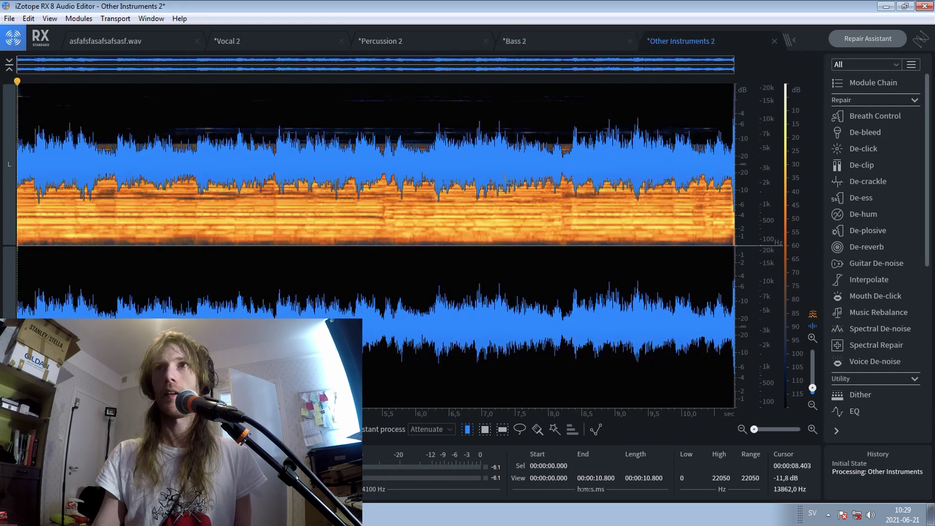
left_click(681, 41)
key("space")
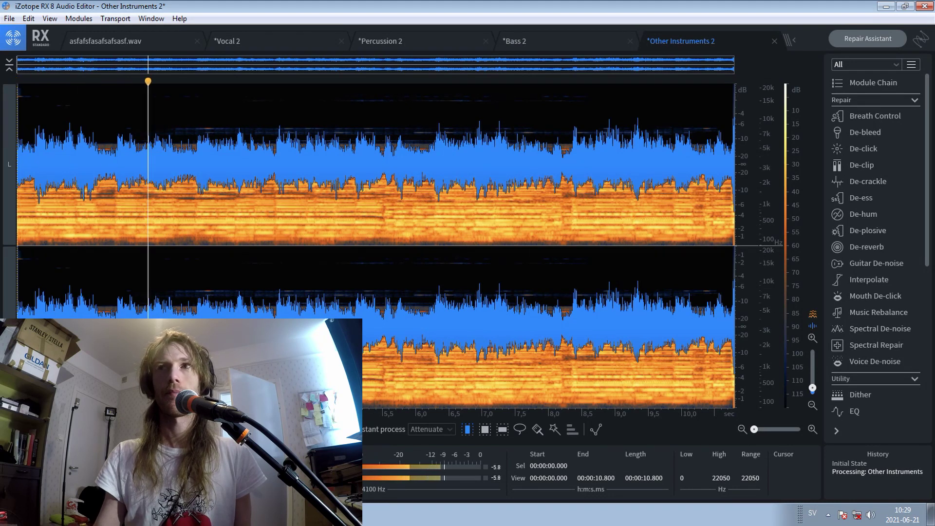
key("space")
left_click(262, 36)
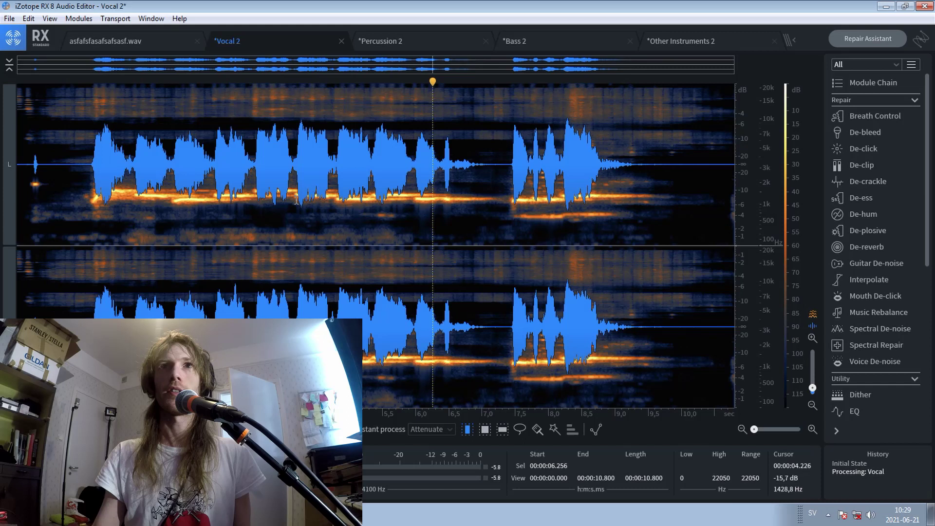
left_click(71, 272)
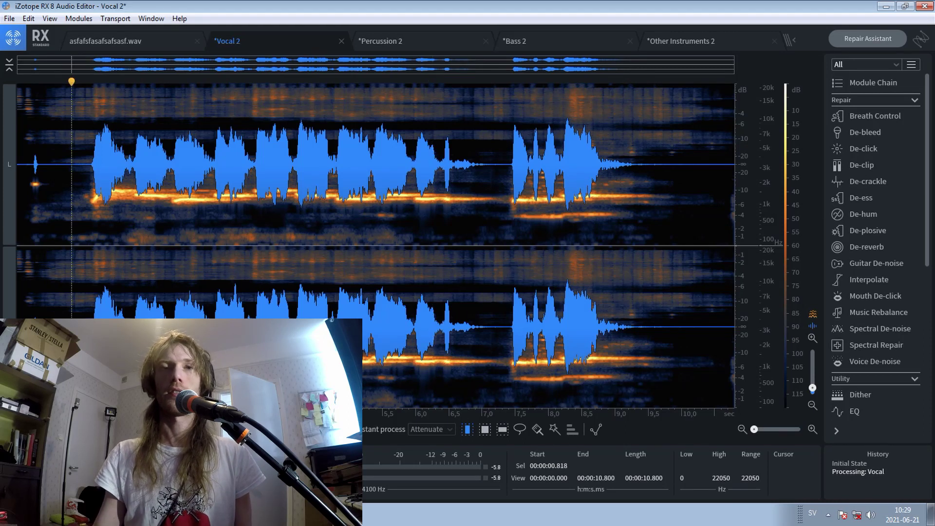
key("space")
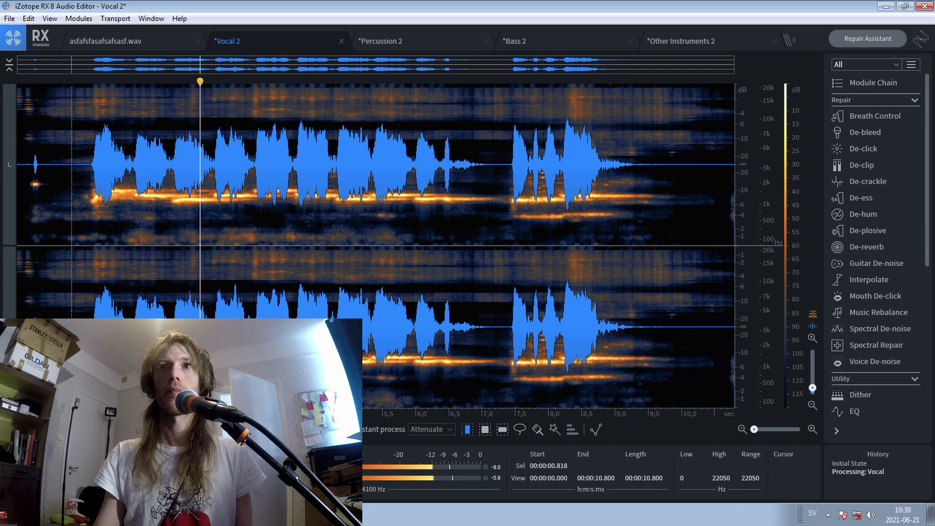
key("space")
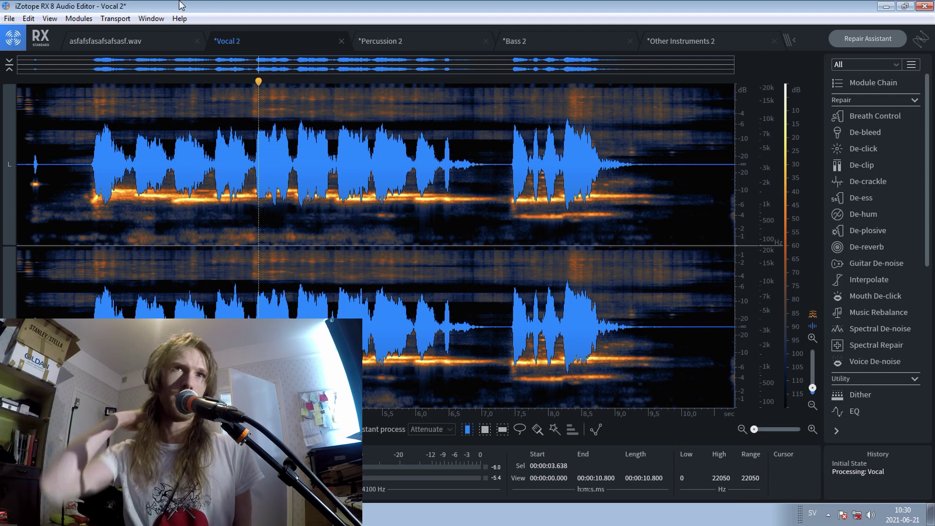
left_click(8, 18)
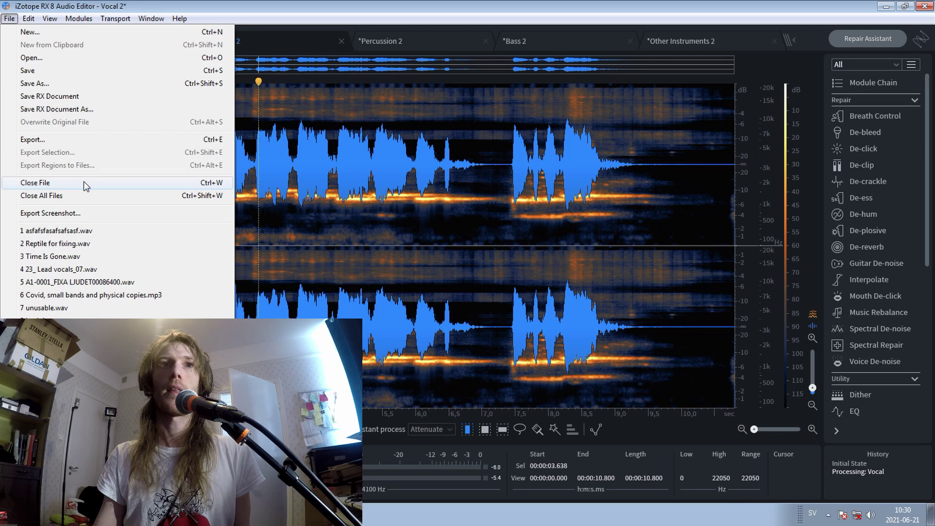
Set the Vocal 2 stem's export format to 24-bit WAV with white-noise dither
left_click(70, 140)
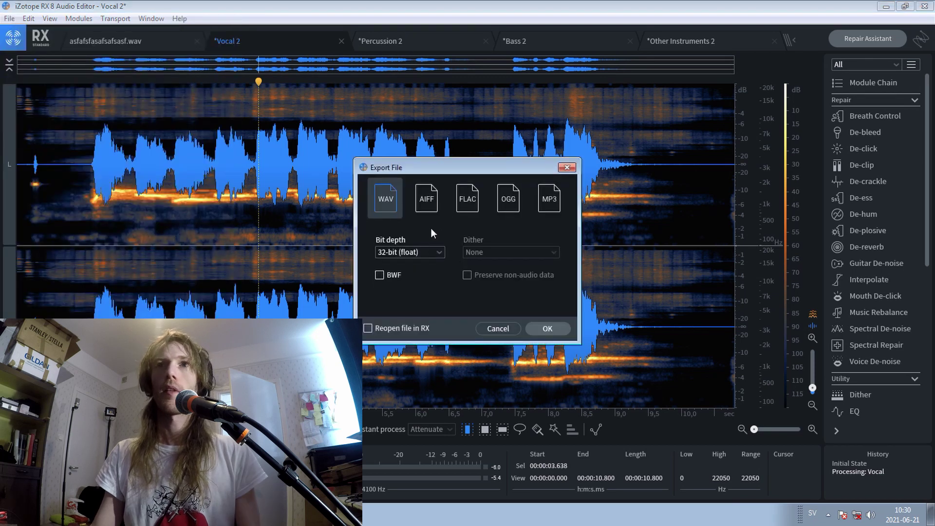
left_click(428, 251)
left_click(423, 278)
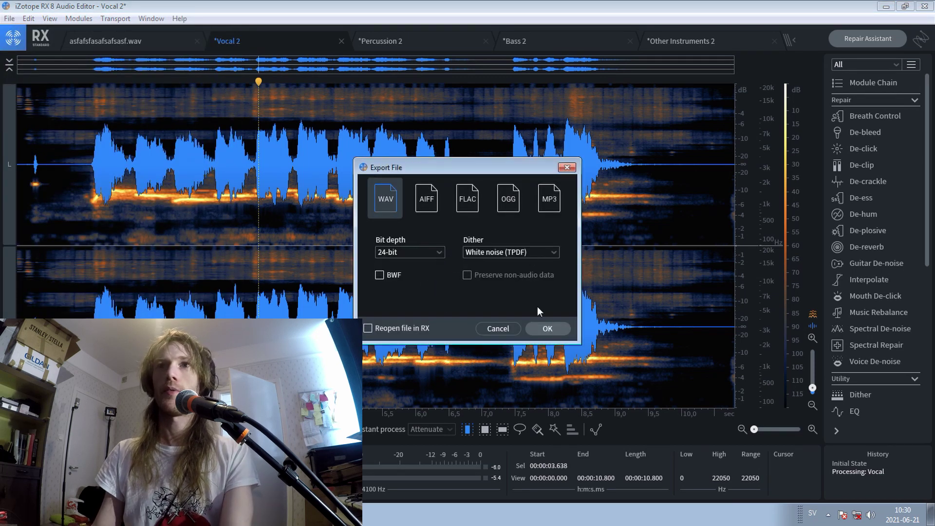
left_click(547, 328)
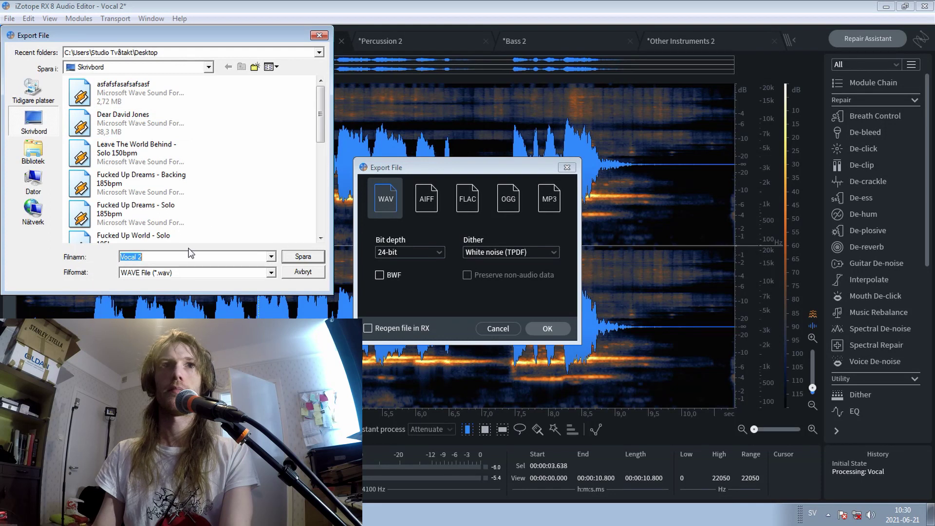
Create a 'whistle folder' on drive D: and save the export there as 'asfafsfasafsafsasf'
left_click(33, 180)
double_click(174, 124)
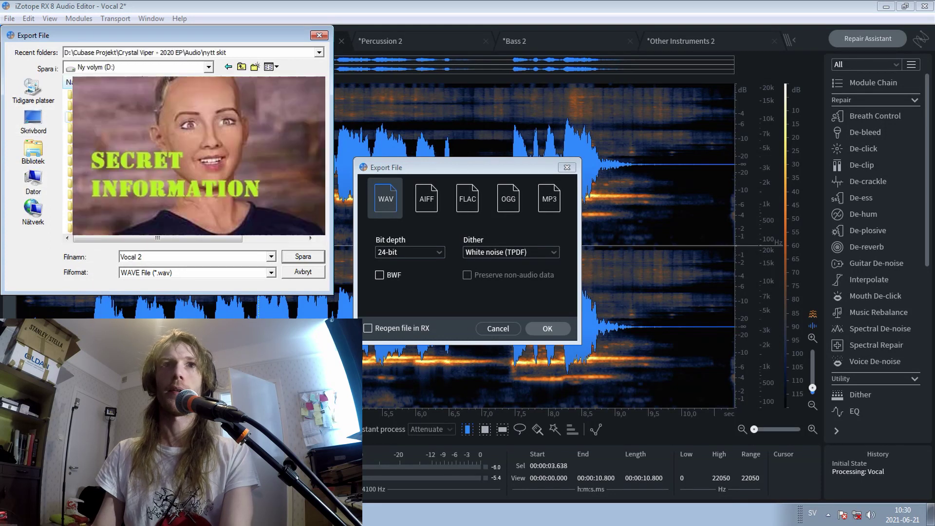
key("Return")
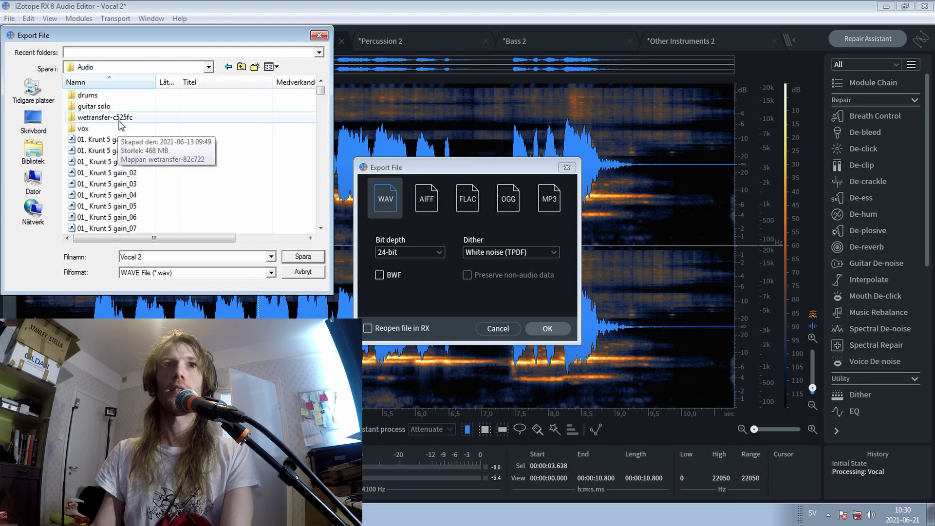
left_click(255, 67)
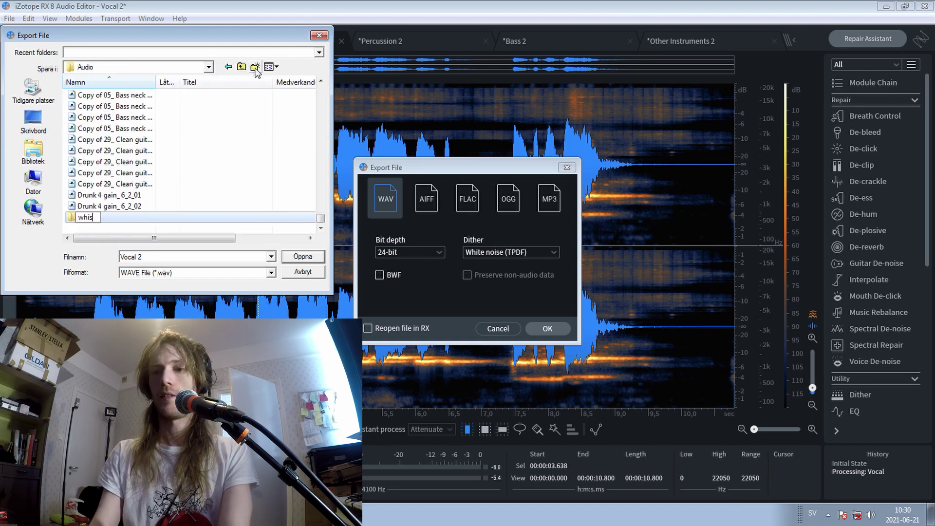
key("Return")
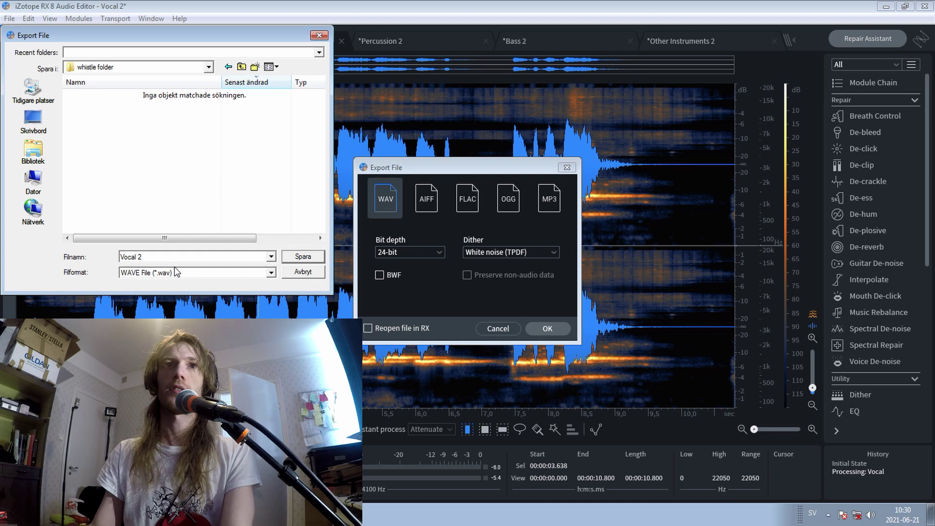
type("asfafsfasafsafsasf")
key("Return")
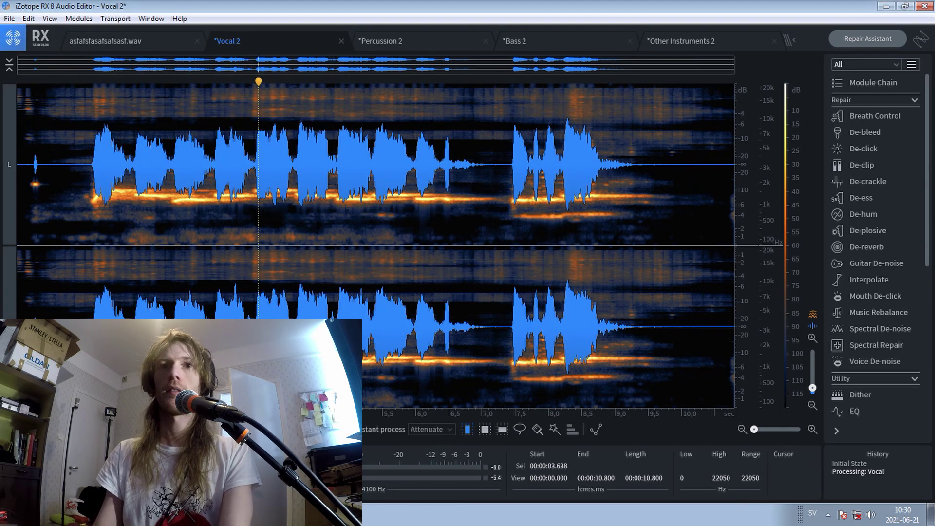
In Cubase, add a new audio track, Audio 34, below HALion Sonic SE 03
key("alt+Tab")
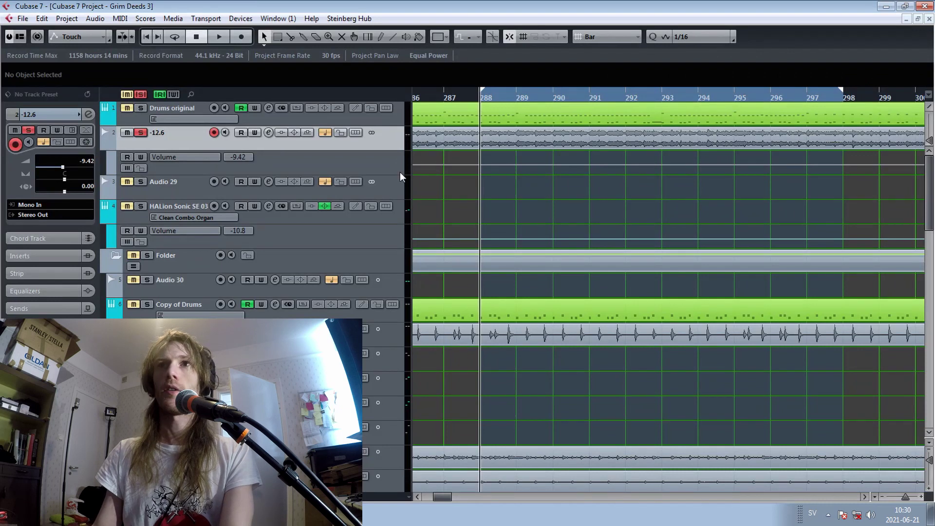
scroll(466, 262, "down", 3)
left_click(403, 208)
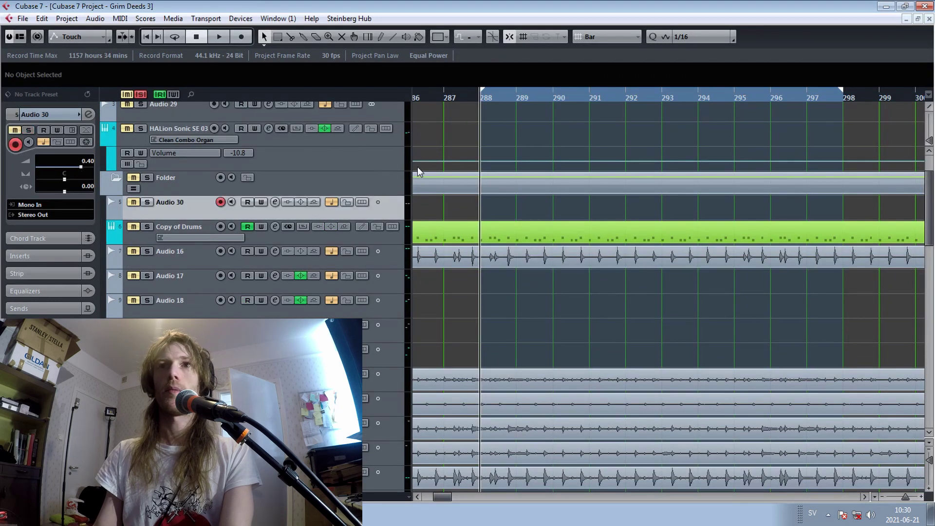
scroll(417, 167, "up", 3)
left_click(402, 206)
left_click(68, 19)
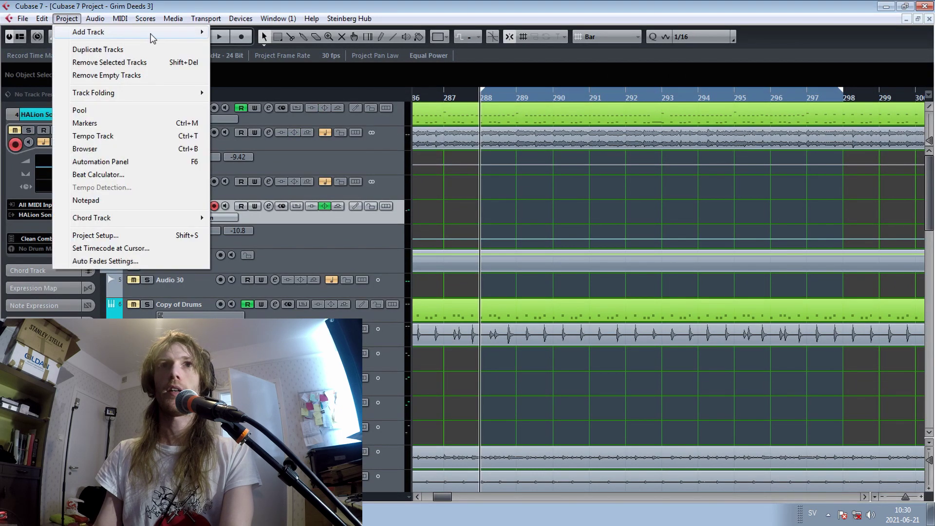
mouse_move(207, 29)
left_click(236, 29)
left_click(502, 315)
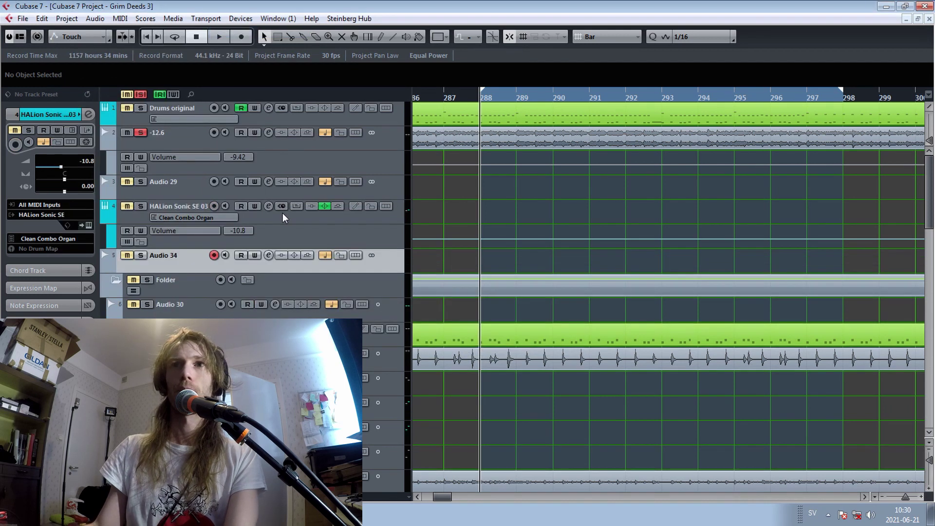
Import the whistle file from Grim Deeds - 3's Audio/whistle folder onto Audio 34
left_click(23, 18)
mouse_move(185, 214)
left_click(228, 213)
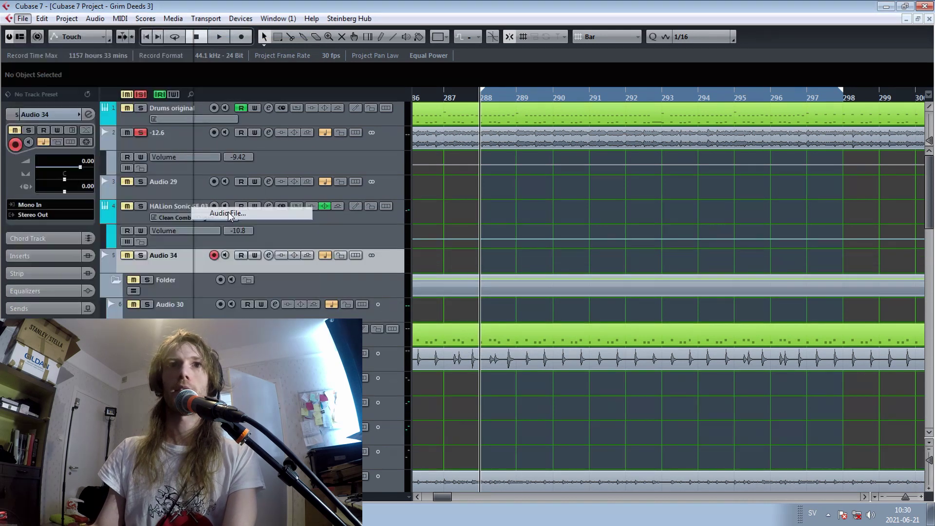
left_click(33, 156)
double_click(229, 65)
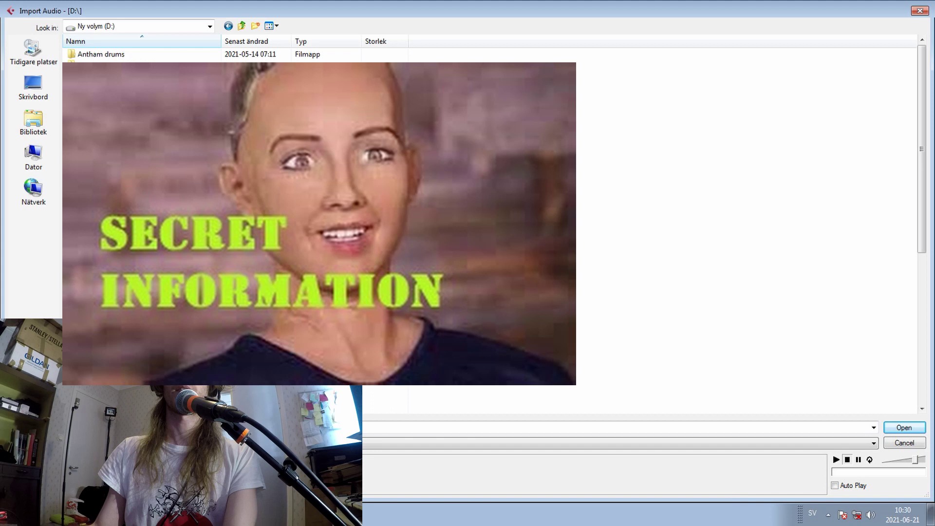
double_click(117, 65)
double_click(117, 54)
double_click(115, 54)
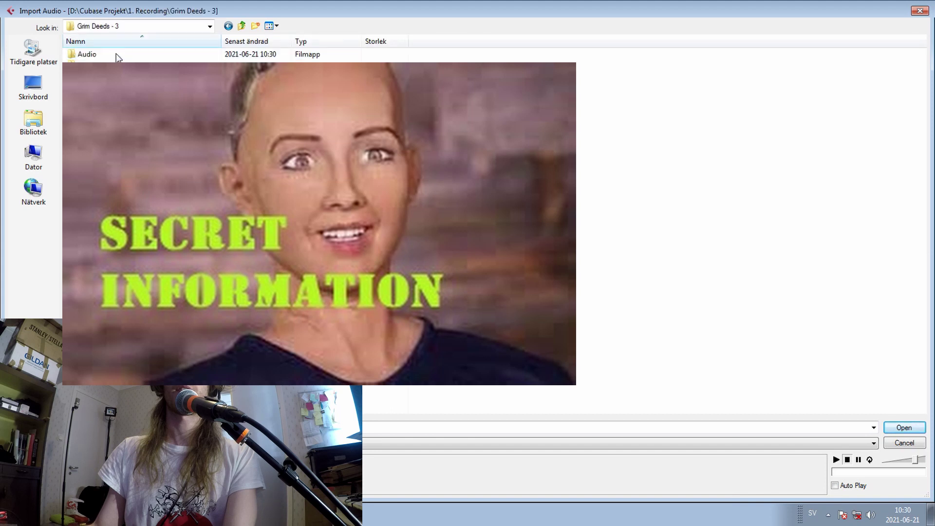
double_click(116, 54)
double_click(107, 87)
double_click(105, 55)
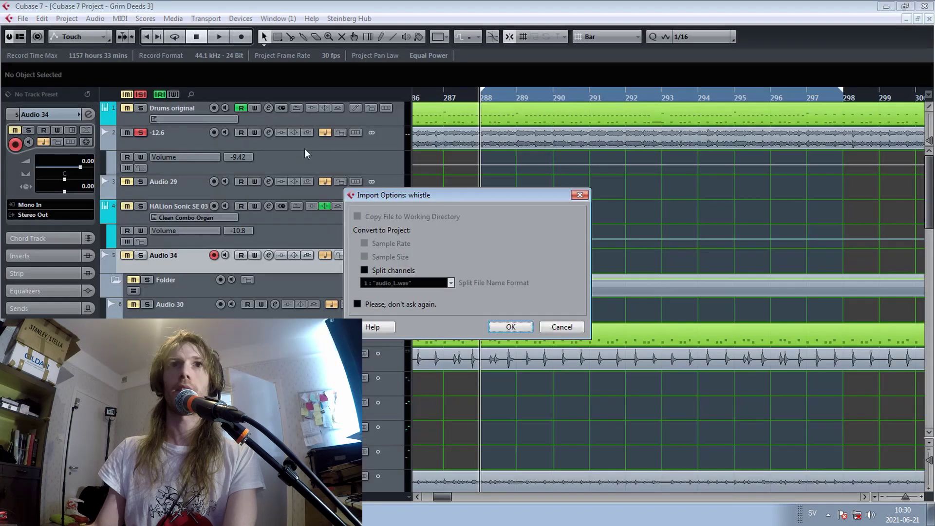
left_click(520, 325)
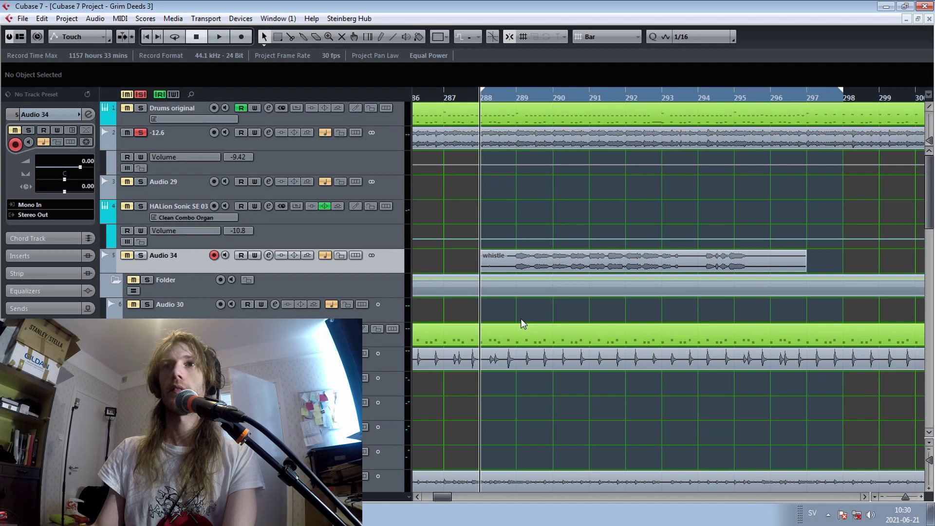
Unsolo track 2, undo the last edit, and lower Audio 34's volume to -15.6 dB during playback
left_click(142, 133)
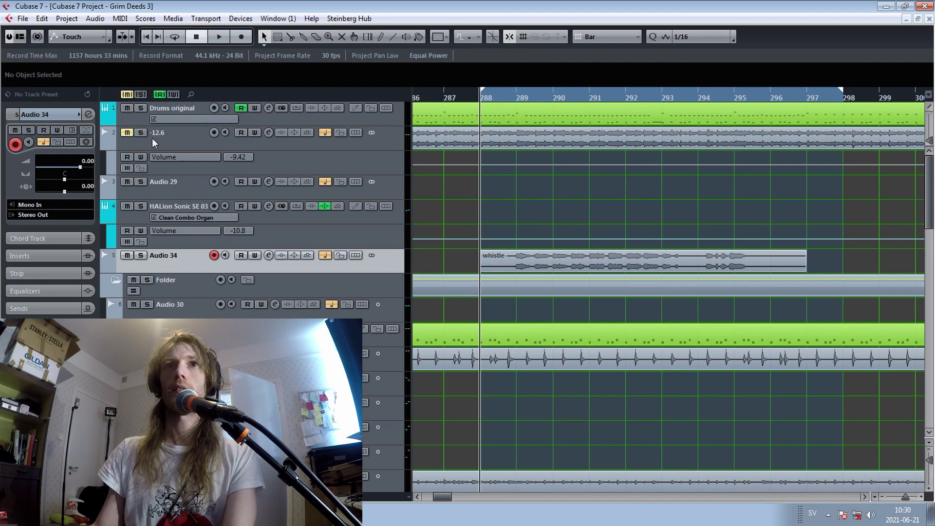
key("space")
key("ctrl+z")
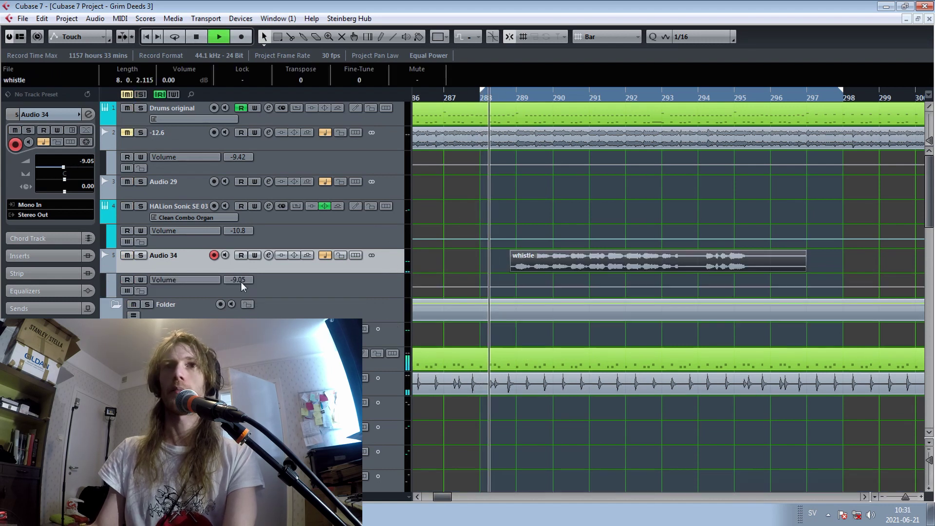
left_click_drag(240, 280, 245, 308)
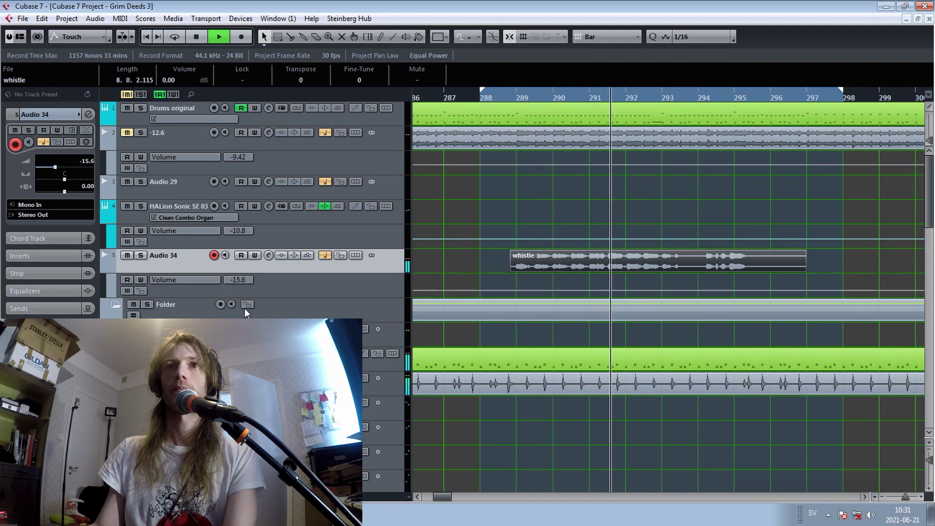
left_click(268, 255)
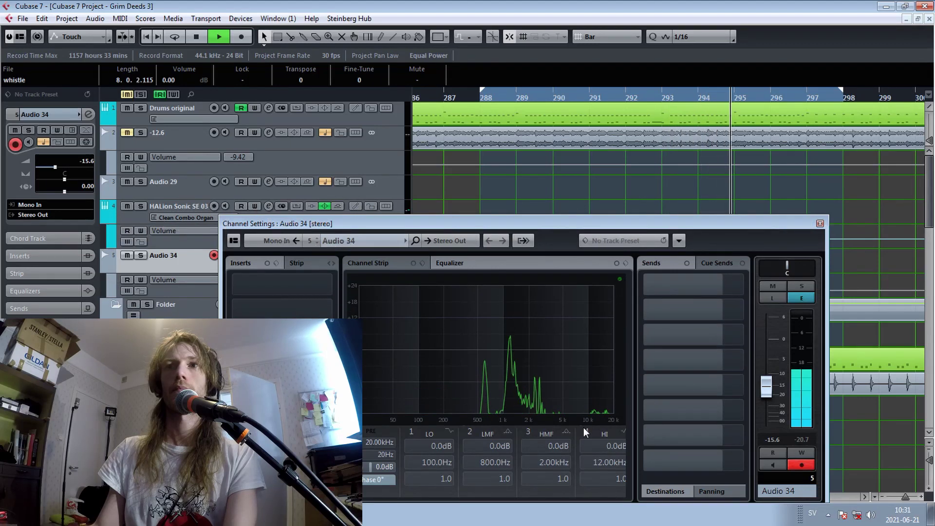
left_click(819, 224)
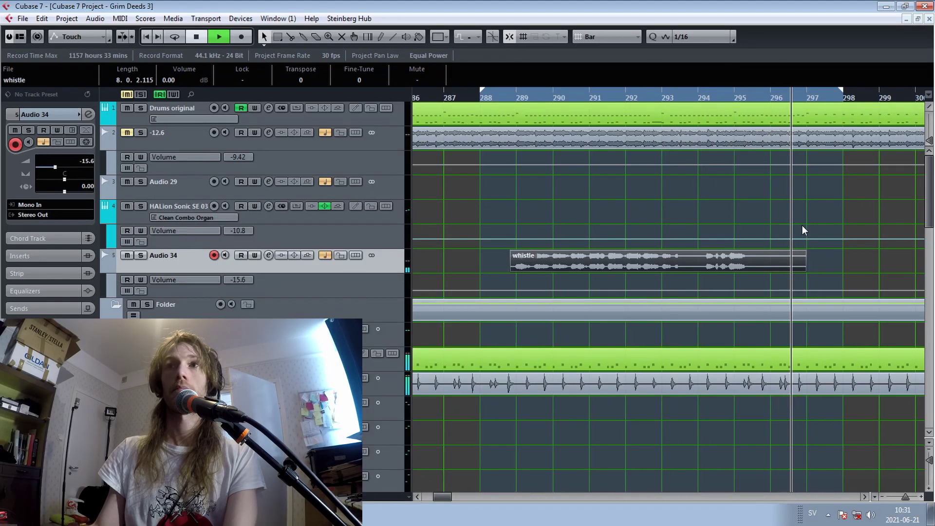
key("space")
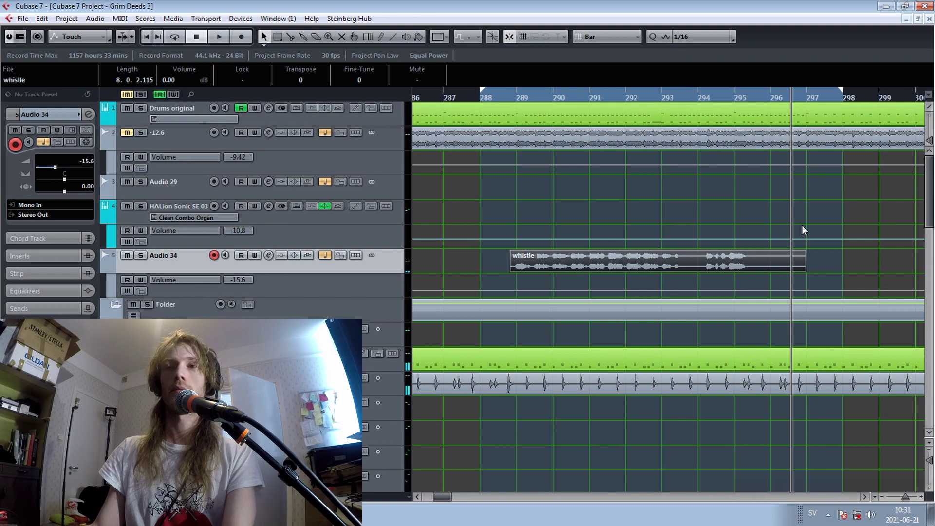